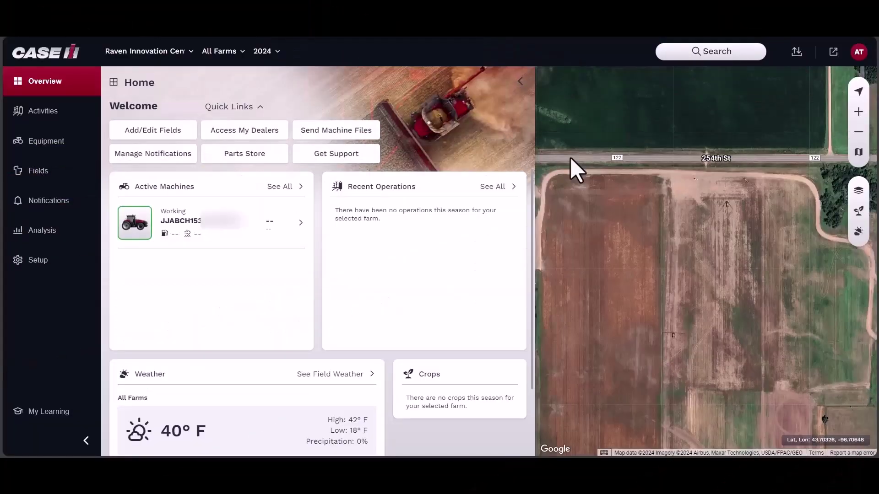
# Go to Setup > Notifications from the Manage Notifications quick link.
pyautogui.click(182, 157)
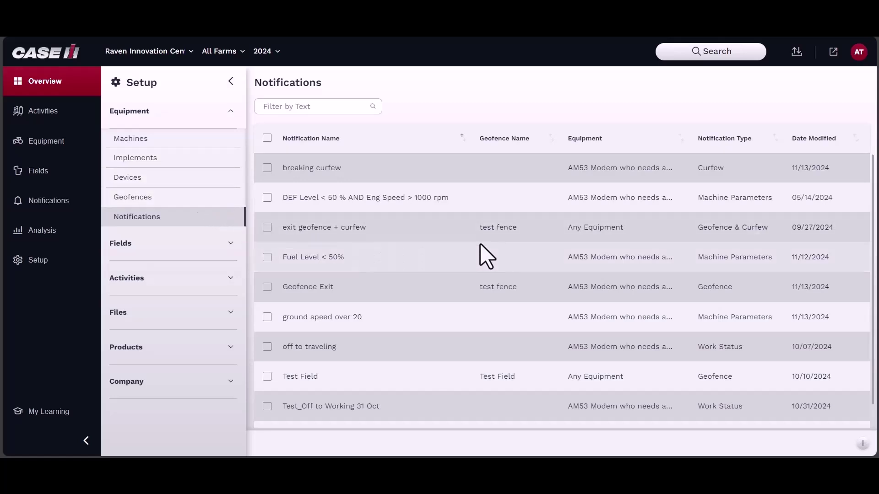
pyautogui.click(862, 445)
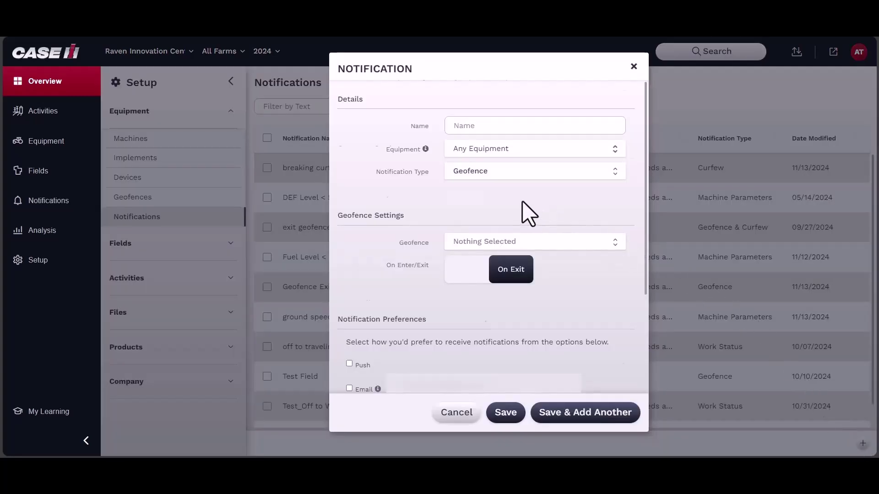
pyautogui.scroll(-2, 528, 213)
pyautogui.scroll(-2, 527, 213)
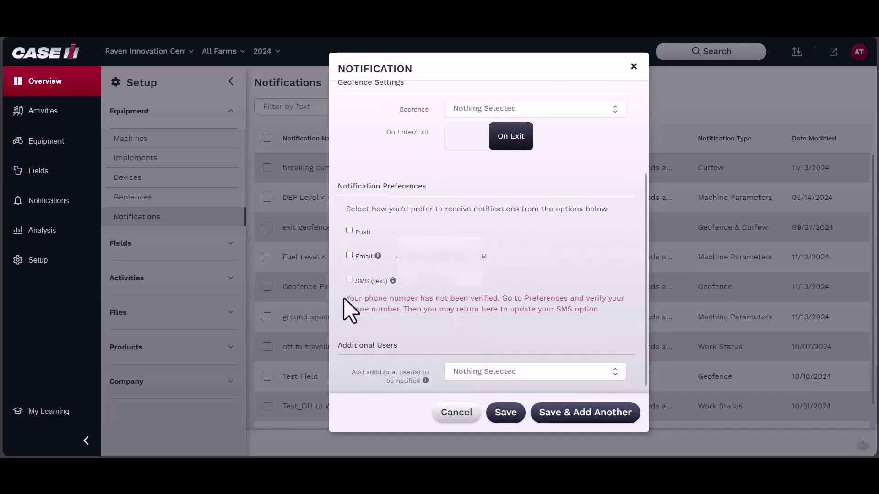
pyautogui.moveTo(345, 300); pyautogui.dragTo(616, 315)
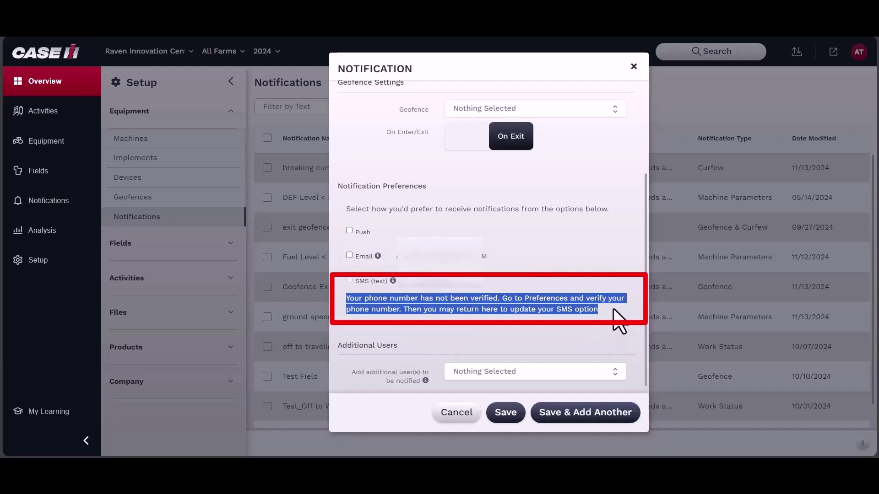
pyautogui.click(464, 414)
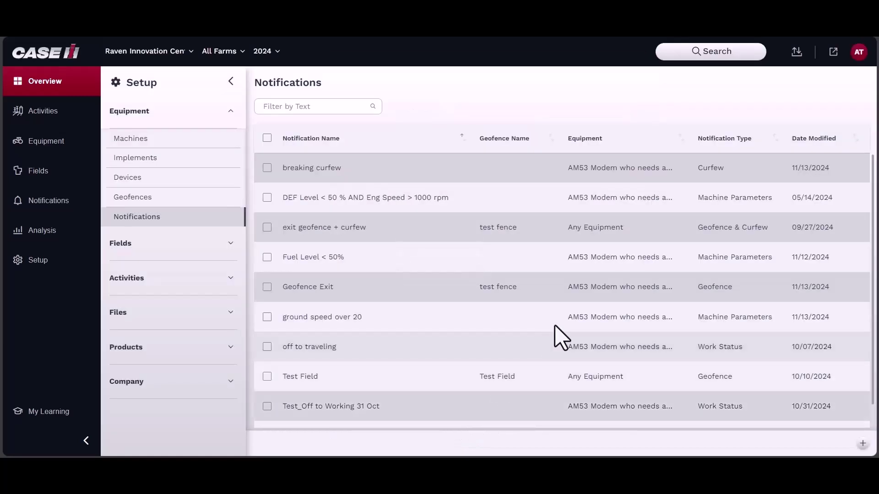
# Open Preferences from the AT avatar and show the Owner Information tab.
pyautogui.click(858, 53)
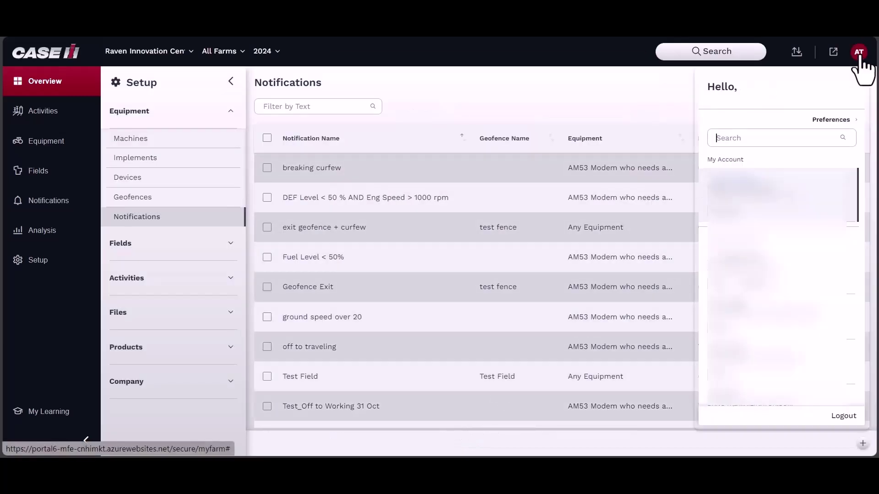
pyautogui.click(829, 120)
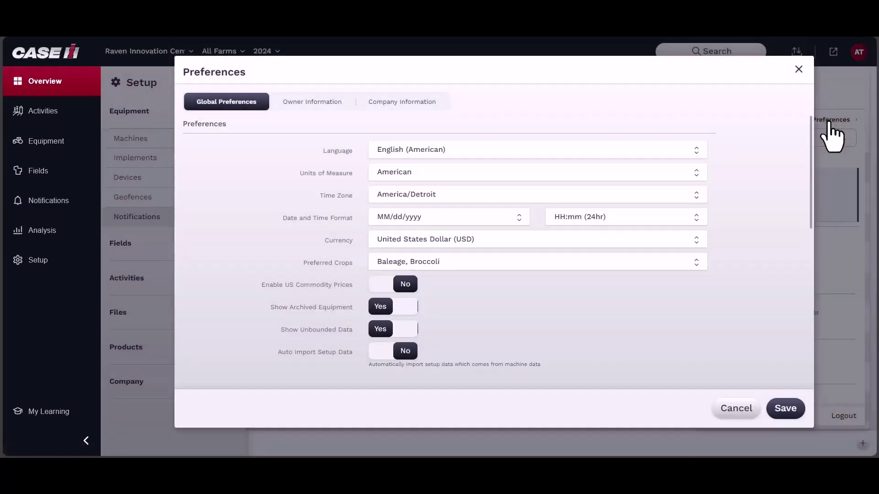
pyautogui.click(312, 103)
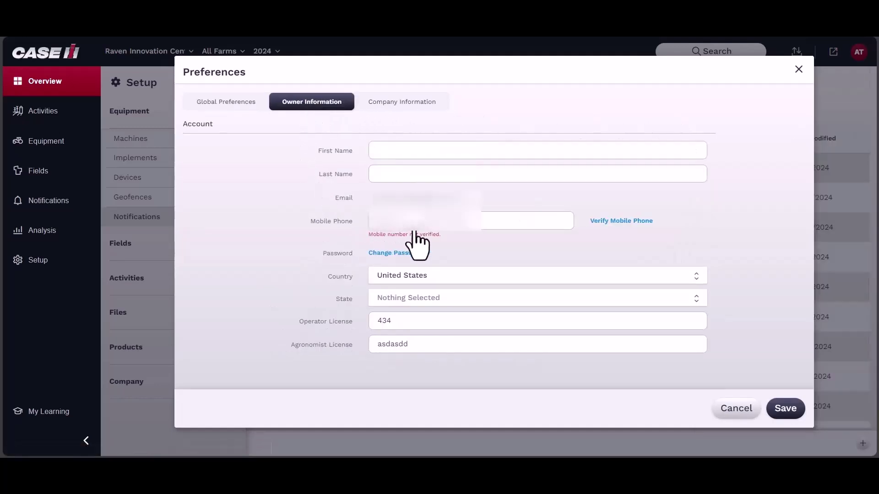
pyautogui.click(604, 222)
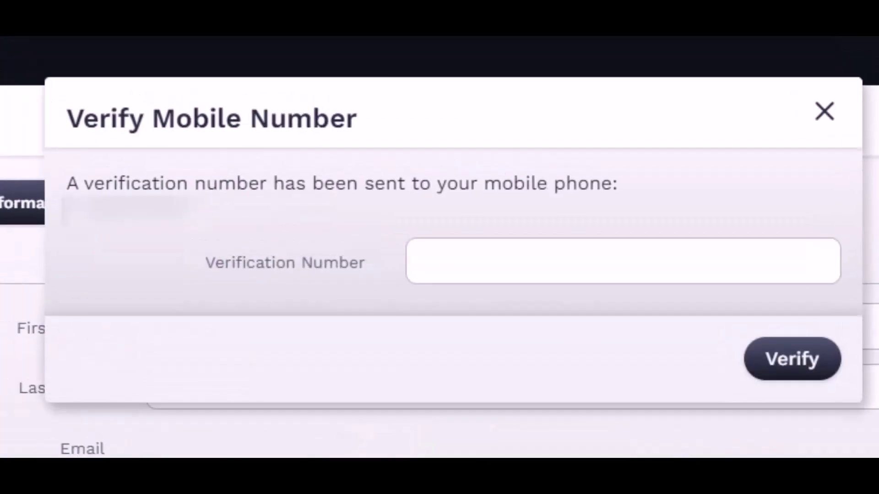
pyautogui.click(653, 278)
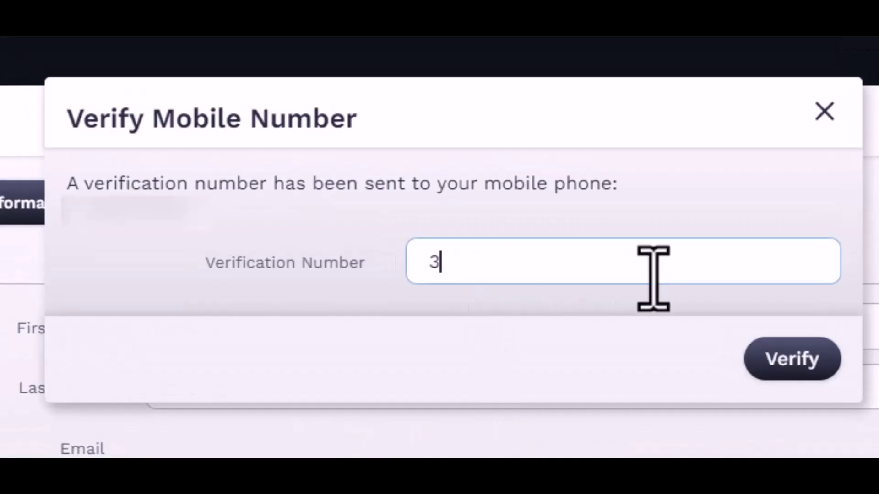
pyautogui.write('80')
pyautogui.write('100')
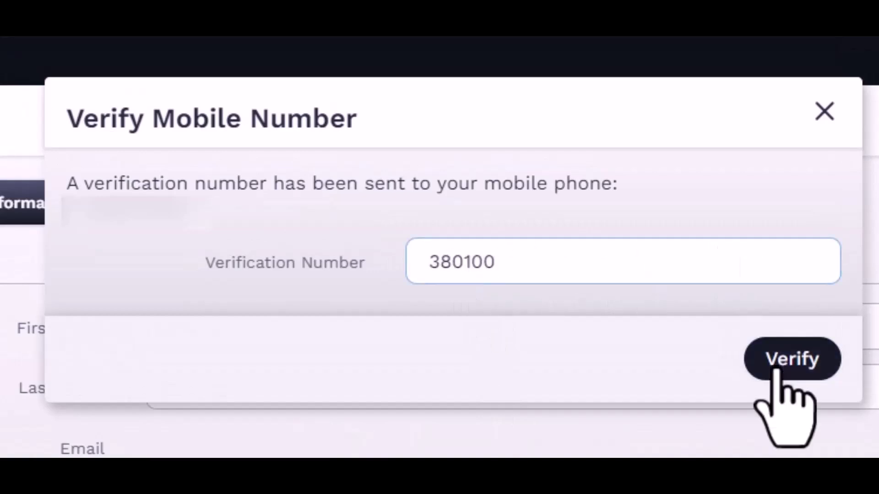
pyautogui.click(777, 370)
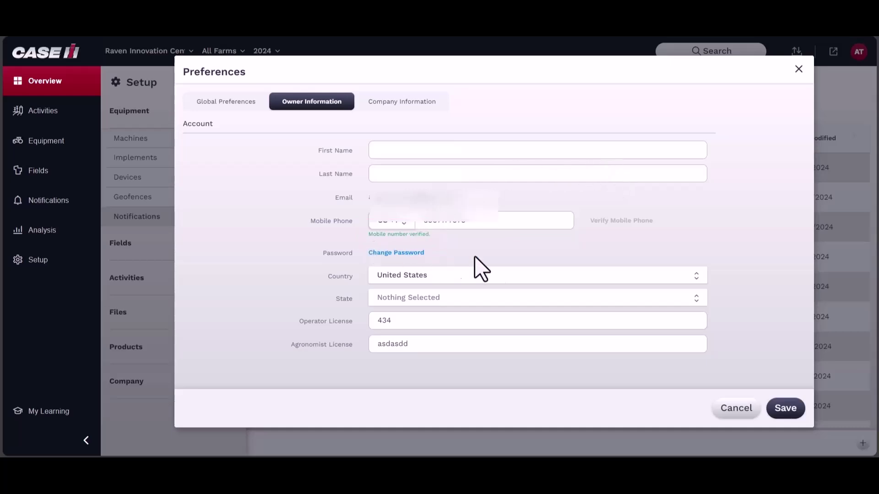
# Save the Preferences now that the mobile number is verified.
pyautogui.click(787, 409)
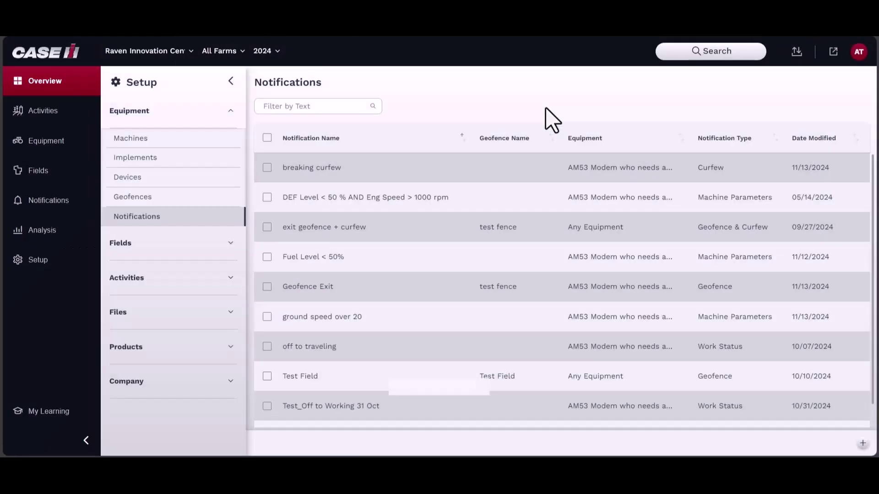
# Create a 'Leave Yard' notification on the test fence geofence with SMS (text) alerts.
pyautogui.click(862, 443)
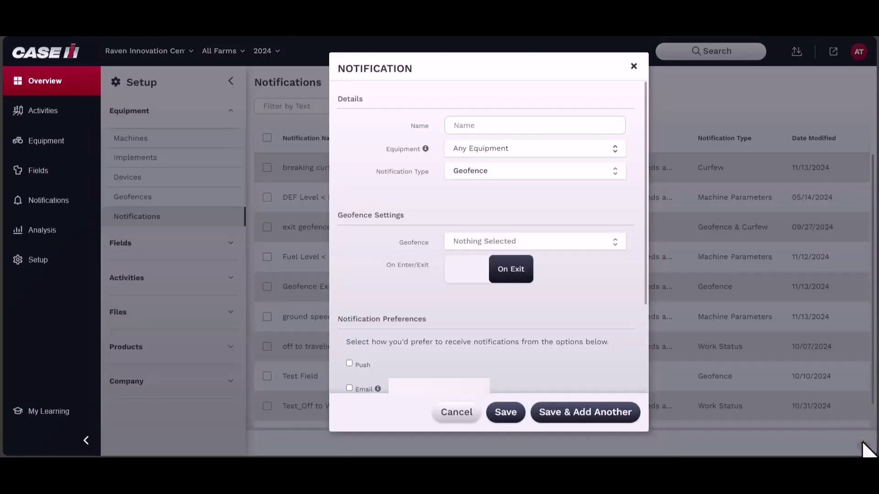
pyautogui.write('Leave Yard')
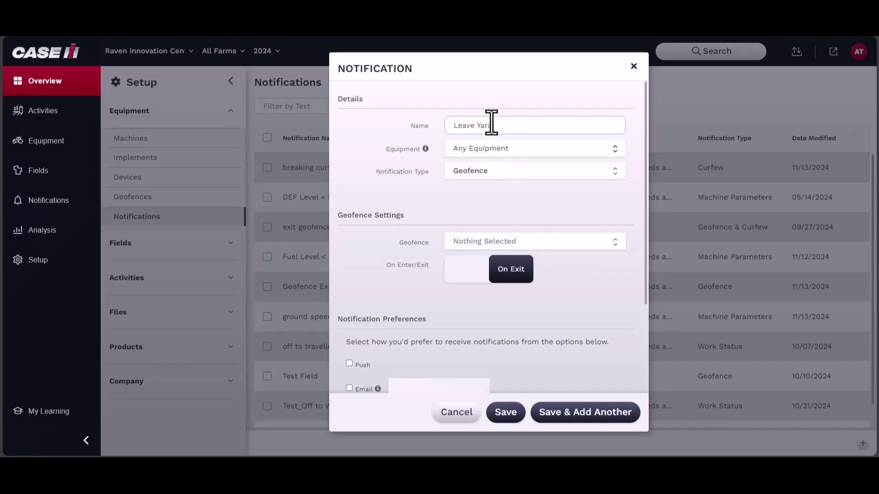
pyautogui.click(501, 242)
pyautogui.click(498, 297)
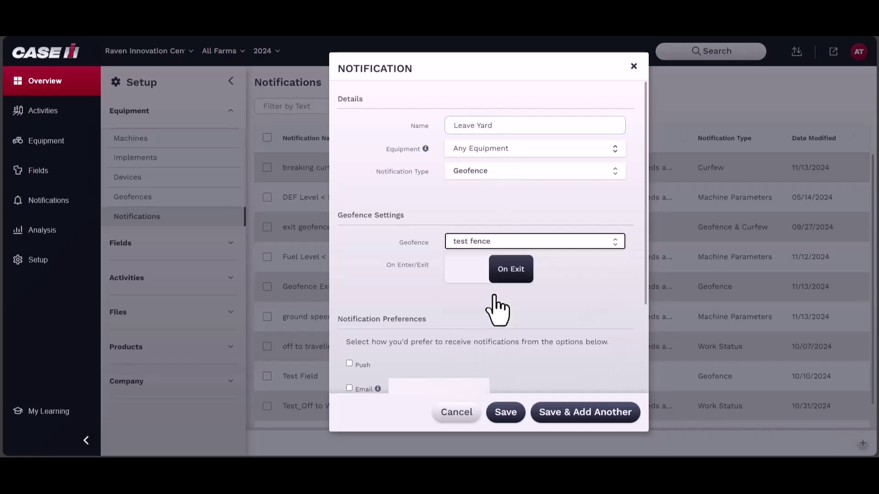
pyautogui.scroll(-1, 474, 286)
pyautogui.scroll(-1, 474, 286)
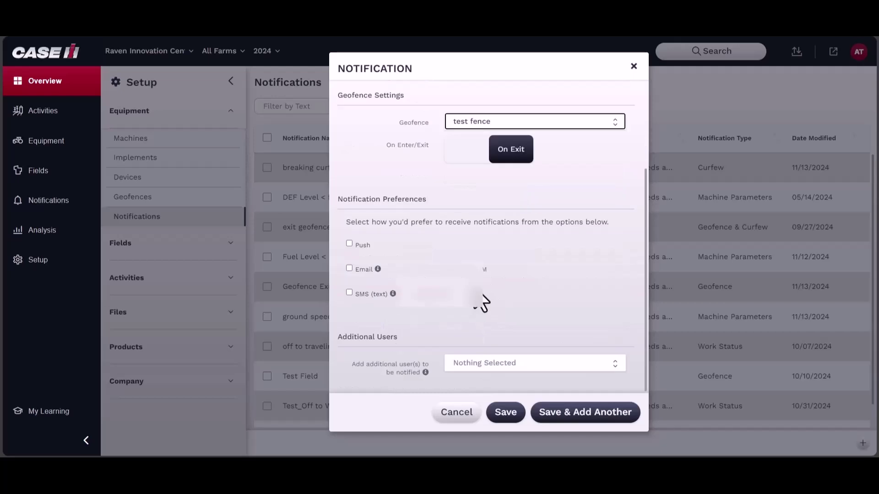
pyautogui.click(349, 293)
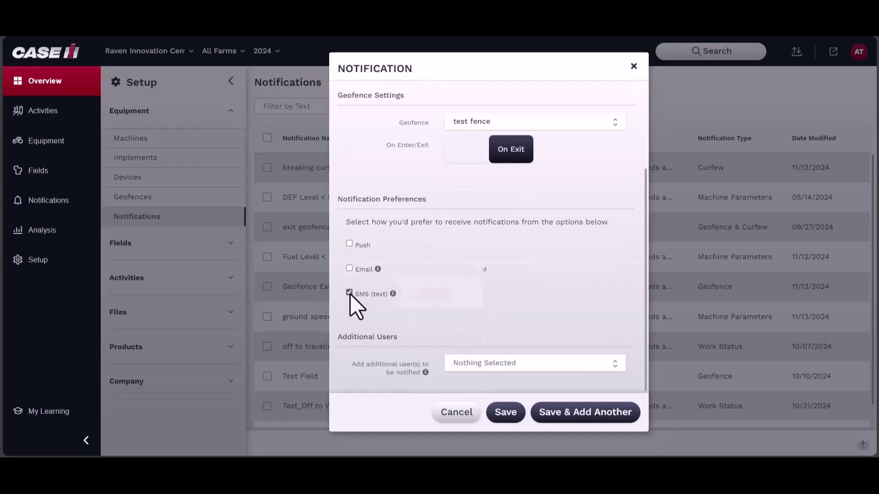
# Check CNH IND in the Additional Users list and close the list.
pyautogui.click(512, 364)
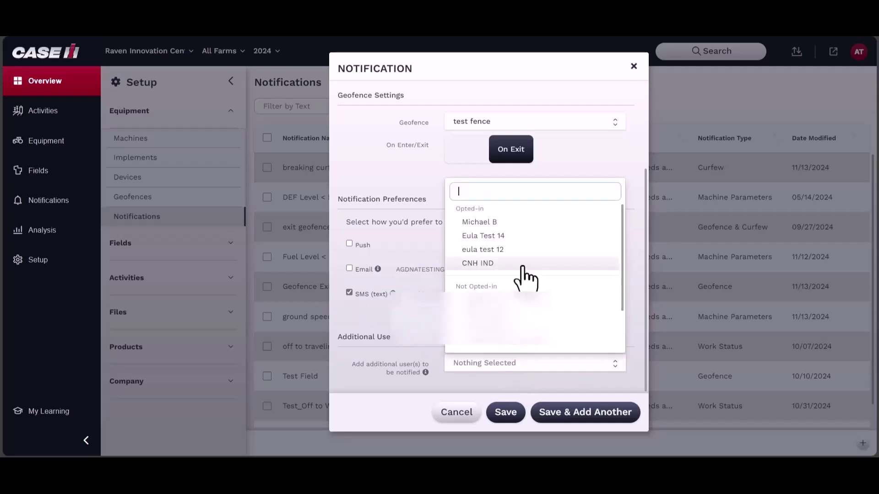
pyautogui.click(495, 267)
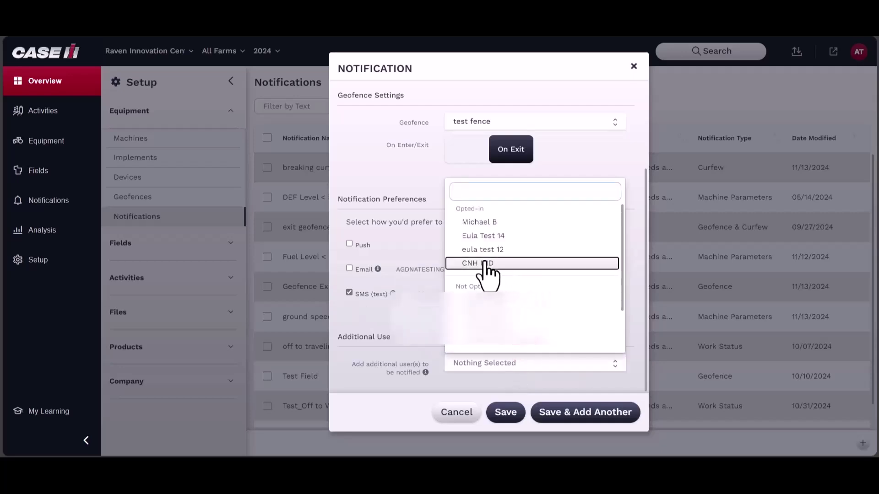
pyautogui.click(518, 380)
pyautogui.scroll(-2, 518, 380)
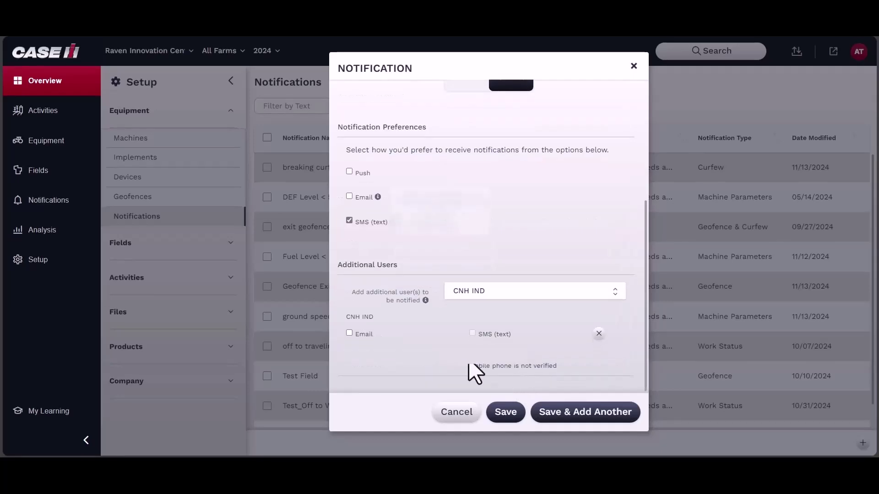